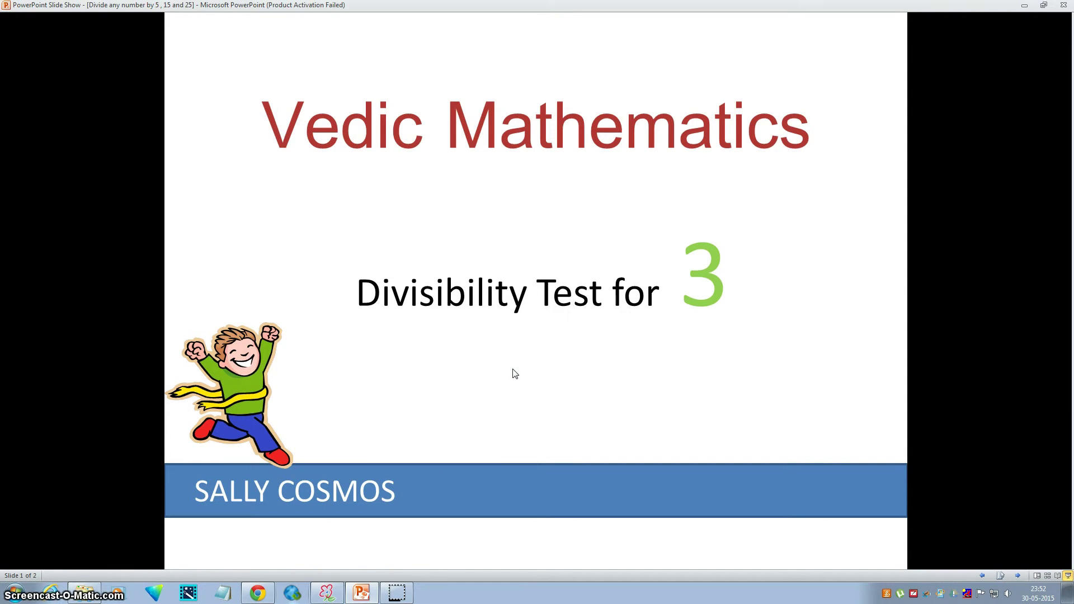
Step: Switch from the PowerPoint slide show to the SmoothDraw canvas of five numbers
key("alt+Tab")
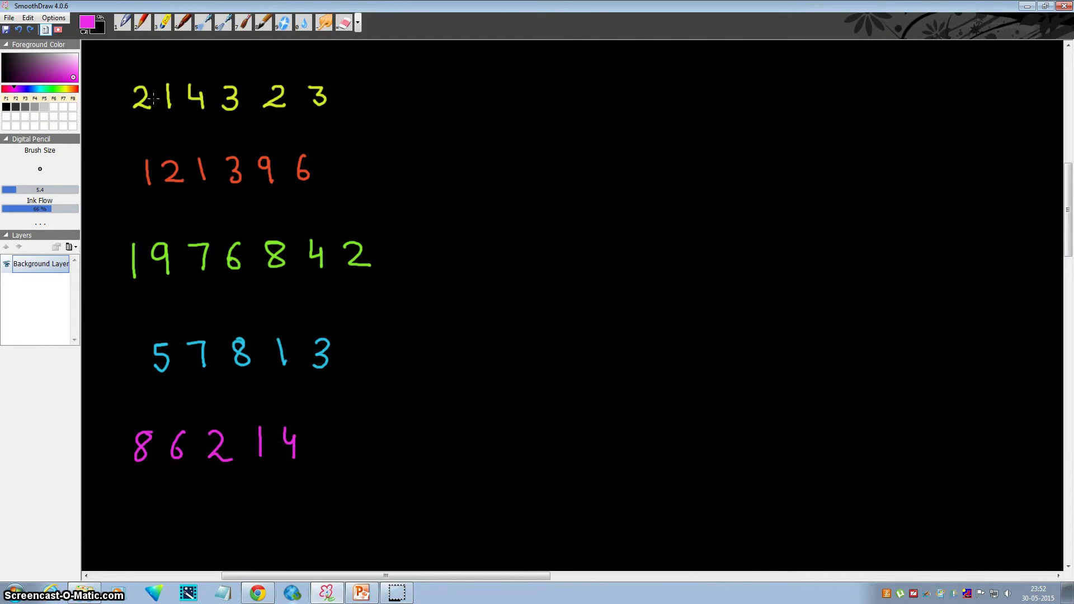
Step: Write 2+1+4+3+2+3 = 15 across the yellow digits, then circle and tick the 15
left_click_drag(151, 99, 220, 97)
left_click_drag(214, 91, 214, 104)
mouse_move(243, 99)
left_mouse_down()
mouse_move(301, 97)
mouse_move(292, 103)
left_mouse_up()
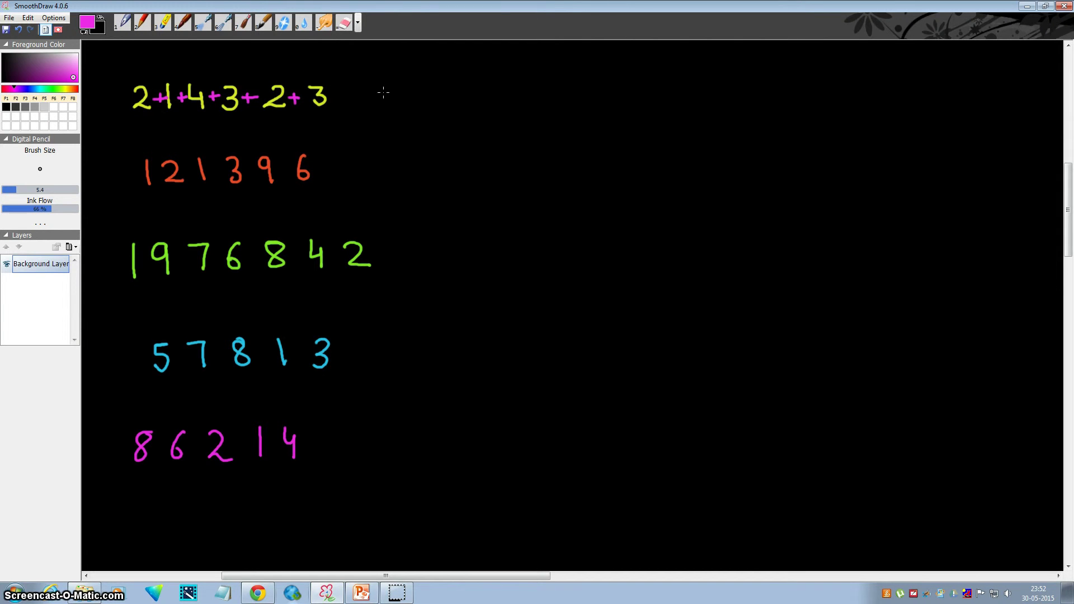
left_click_drag(383, 92, 479, 111)
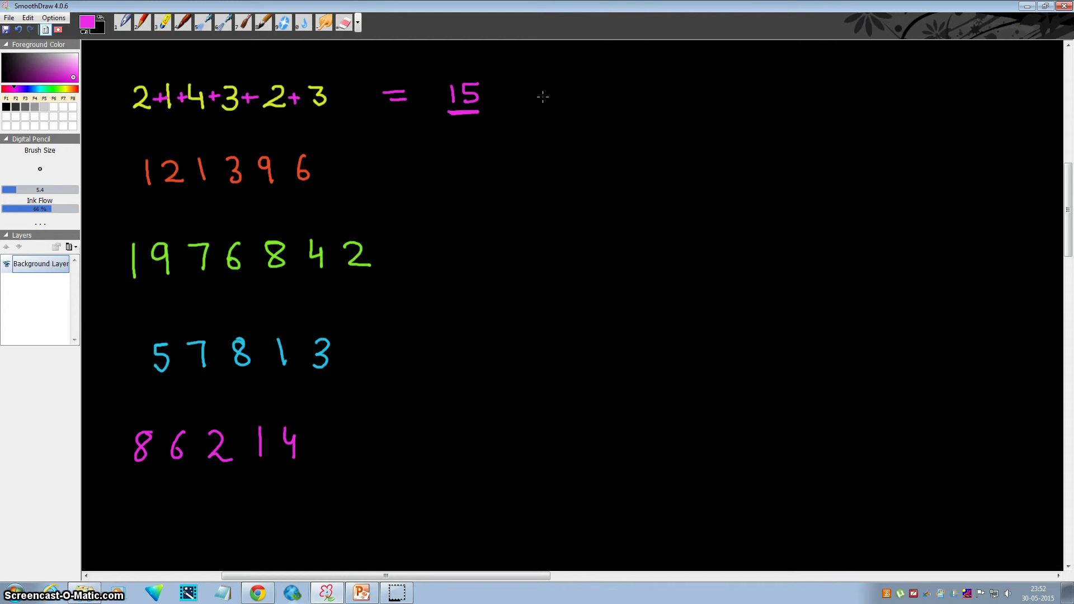
left_click_drag(535, 92, 569, 74)
mouse_move(471, 71)
left_mouse_down()
mouse_move(436, 87)
mouse_move(486, 118)
mouse_move(468, 72)
left_mouse_up()
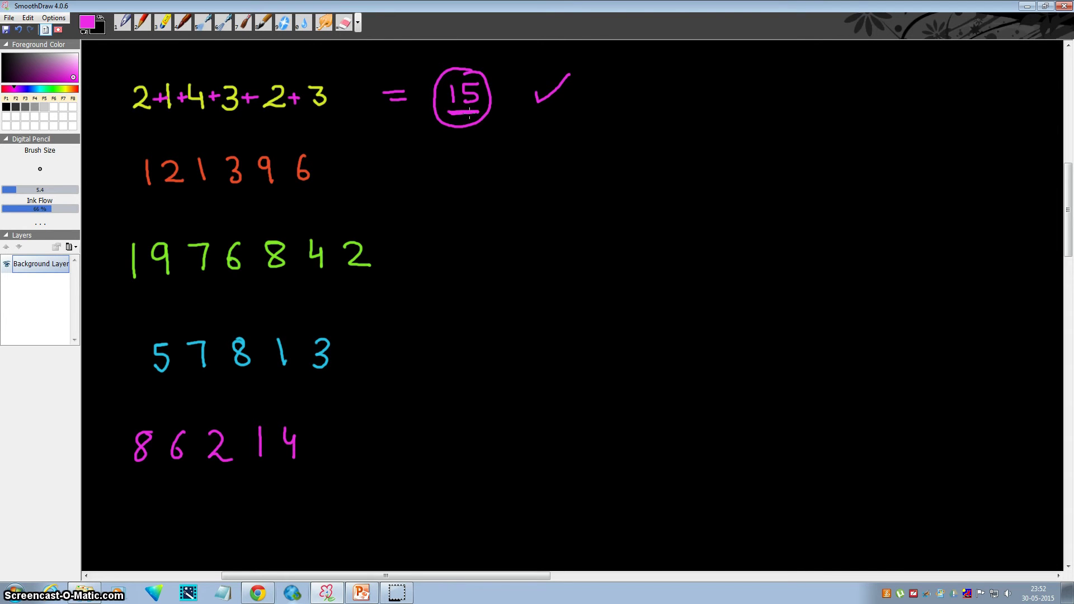
Step: Reduce 15 to 1+5 = 6 beside it and underline the yellow digit sum
mouse_move(634, 74)
left_mouse_down()
mouse_move(635, 100)
mouse_move(661, 87)
left_mouse_up()
mouse_move(651, 77)
left_mouse_down()
mouse_move(651, 96)
mouse_move(669, 74)
mouse_move(669, 99)
mouse_move(725, 83)
mouse_move(726, 94)
mouse_move(764, 90)
mouse_move(803, 46)
left_mouse_up()
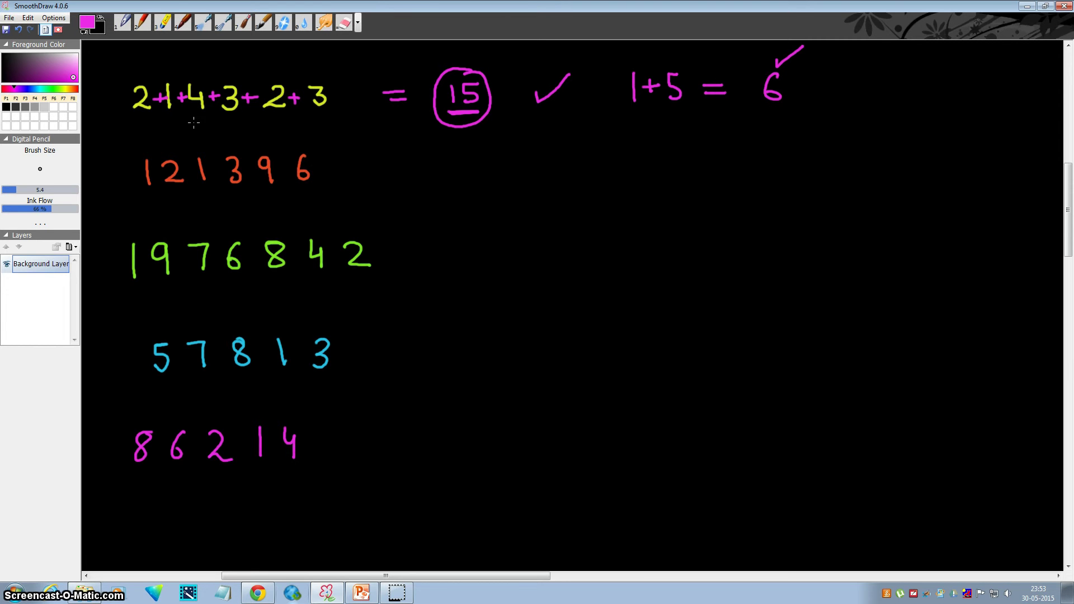
left_click_drag(185, 125, 333, 108)
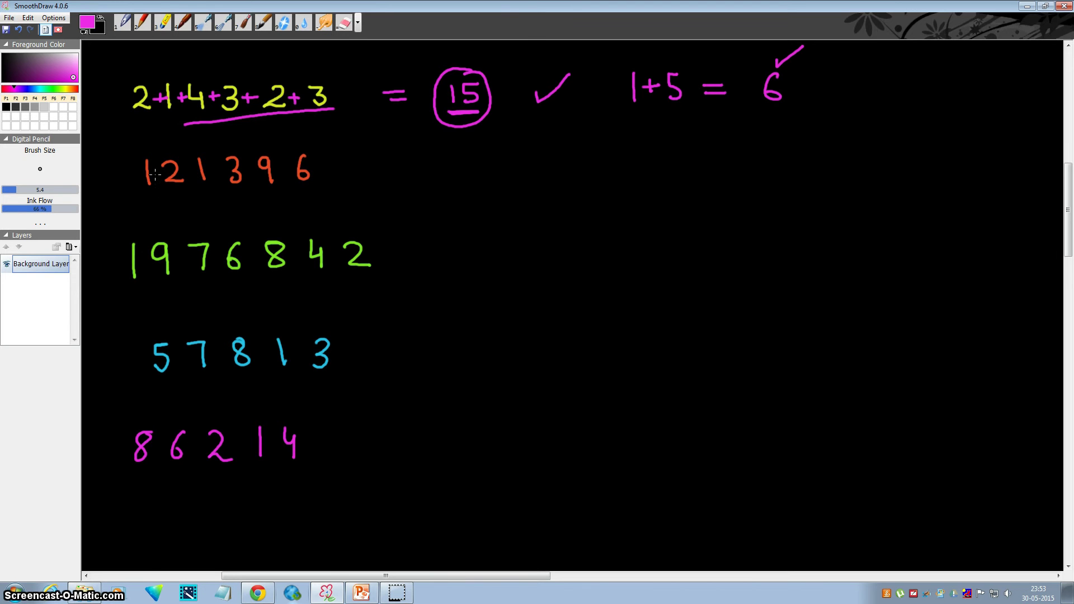
Step: Write 1+2+1+3+9+6 = 22 across the red digits and underline the +3
left_click_drag(152, 174, 161, 174)
mouse_move(156, 169)
left_mouse_down()
mouse_move(157, 179)
mouse_move(198, 174)
left_mouse_up()
mouse_move(191, 167)
left_mouse_down()
mouse_move(191, 179)
mouse_move(287, 172)
left_mouse_up()
left_click_drag(279, 162, 279, 179)
left_click_drag(350, 166, 368, 166)
left_click_drag(349, 176, 451, 180)
left_click(407, 184)
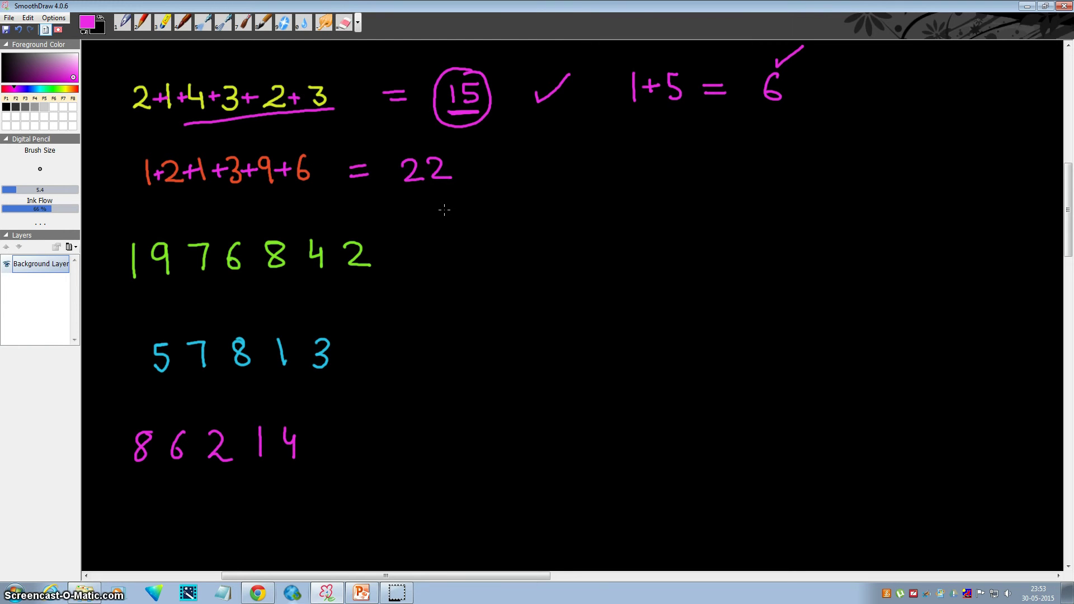
mouse_move(208, 190)
left_mouse_down()
mouse_move(239, 190)
mouse_move(225, 198)
left_mouse_up()
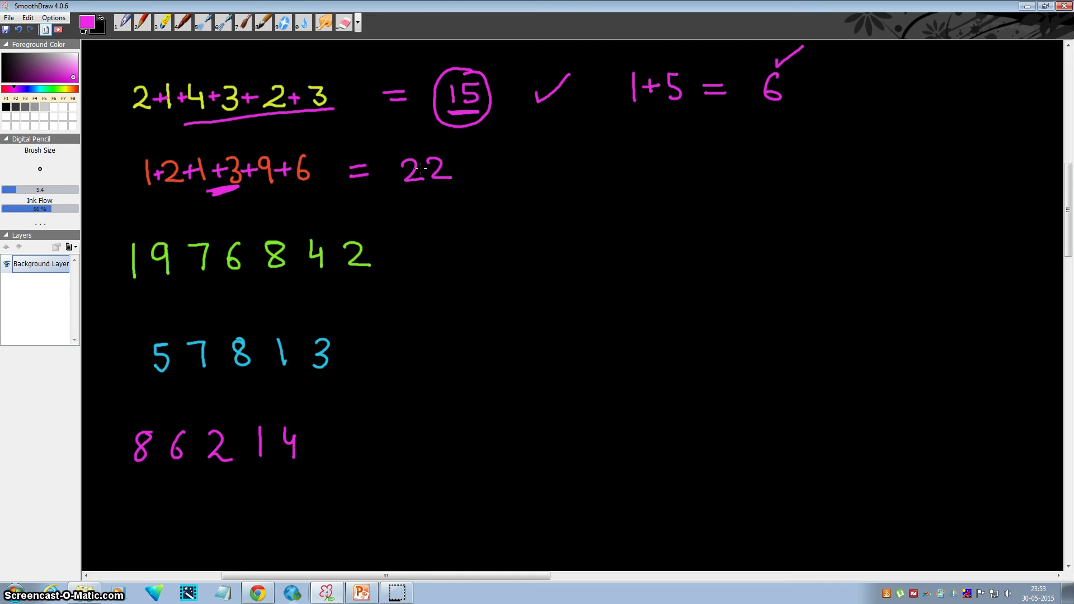
Step: Reduce 22 to 2+2 = 4, cross it out, and start plus signs in the green row
left_click_drag(419, 168, 492, 166)
left_click_drag(476, 174, 549, 166)
left_click_drag(546, 156, 547, 177)
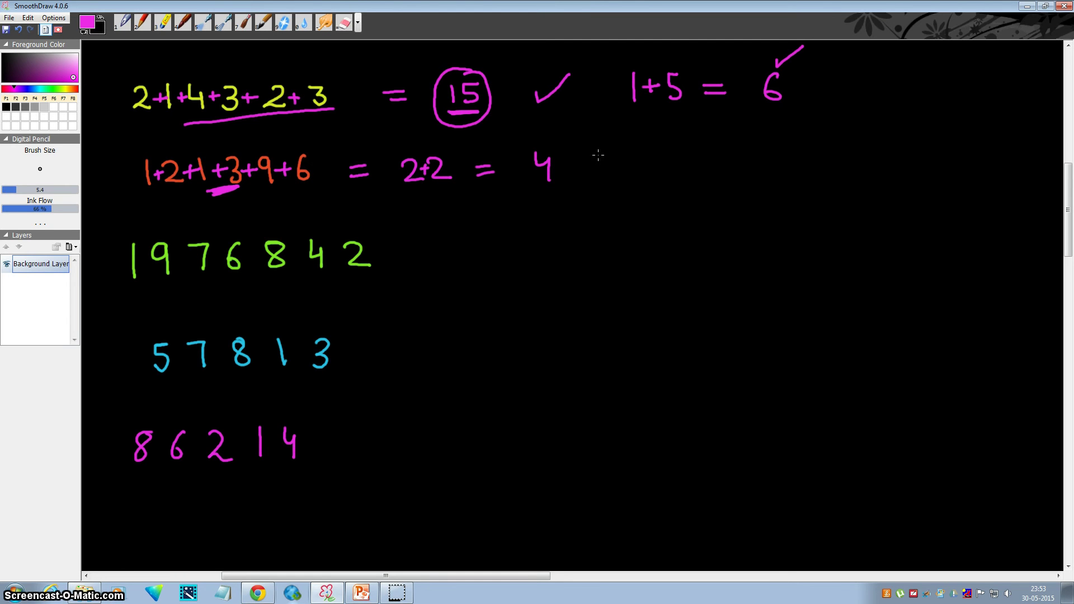
mouse_move(600, 156)
left_mouse_down()
mouse_move(629, 185)
mouse_move(600, 186)
left_mouse_up()
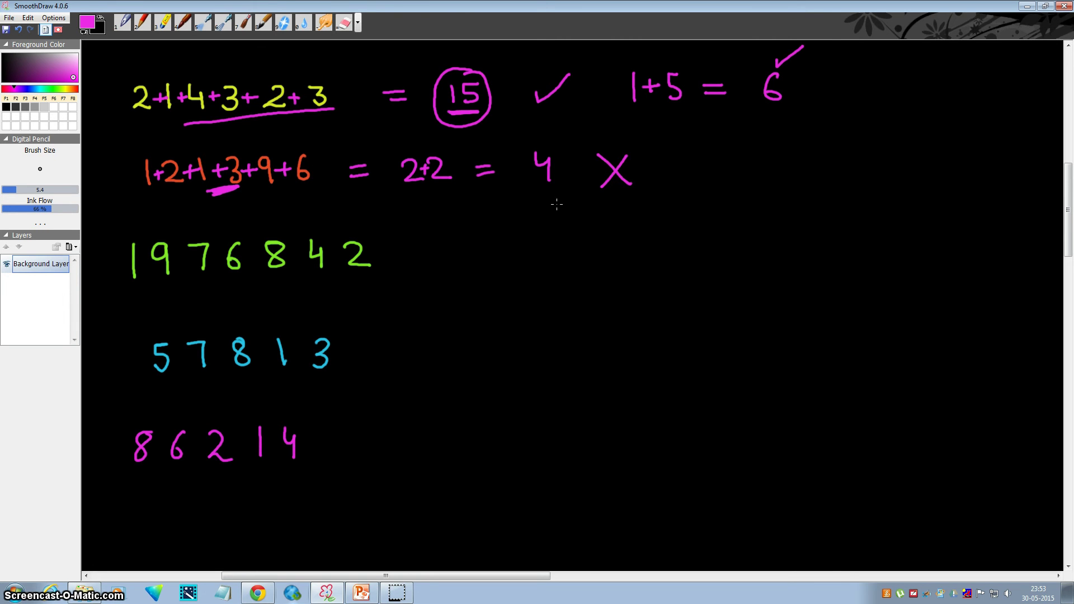
mouse_move(138, 262)
left_mouse_down()
mouse_move(153, 262)
mouse_move(146, 271)
mouse_move(339, 257)
left_mouse_up()
Step: Finish 1+9+7+6+8+4+2 = 37, cross it out, and start plus signs in the cyan row
left_click_drag(333, 249, 333, 263)
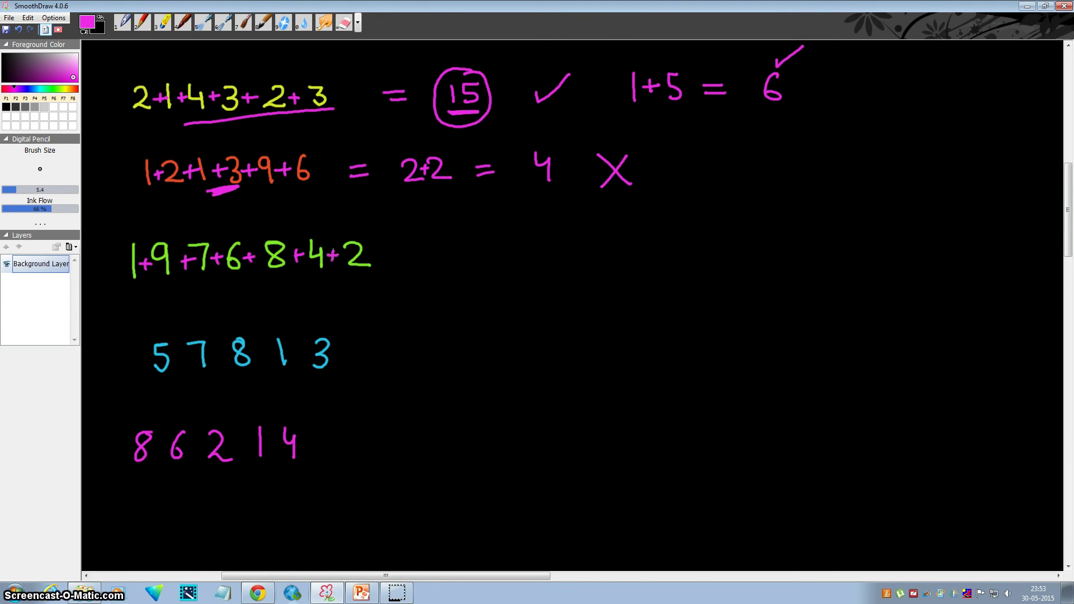
left_click_drag(404, 251, 422, 251)
left_click_drag(403, 259, 461, 262)
left_click_drag(486, 241, 501, 263)
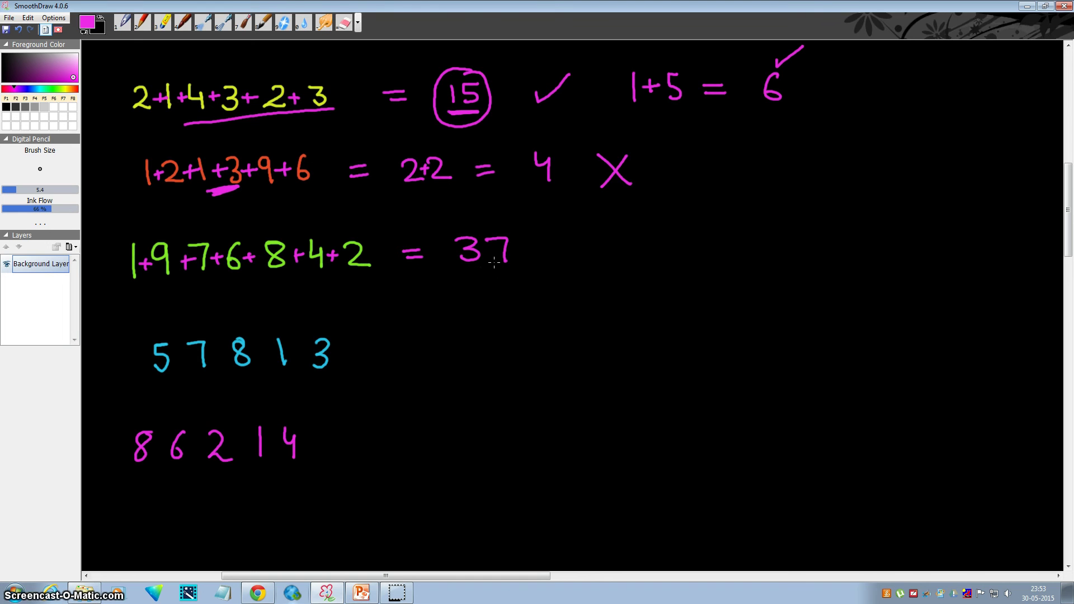
left_click_drag(556, 227, 589, 263)
left_click_drag(590, 227, 552, 266)
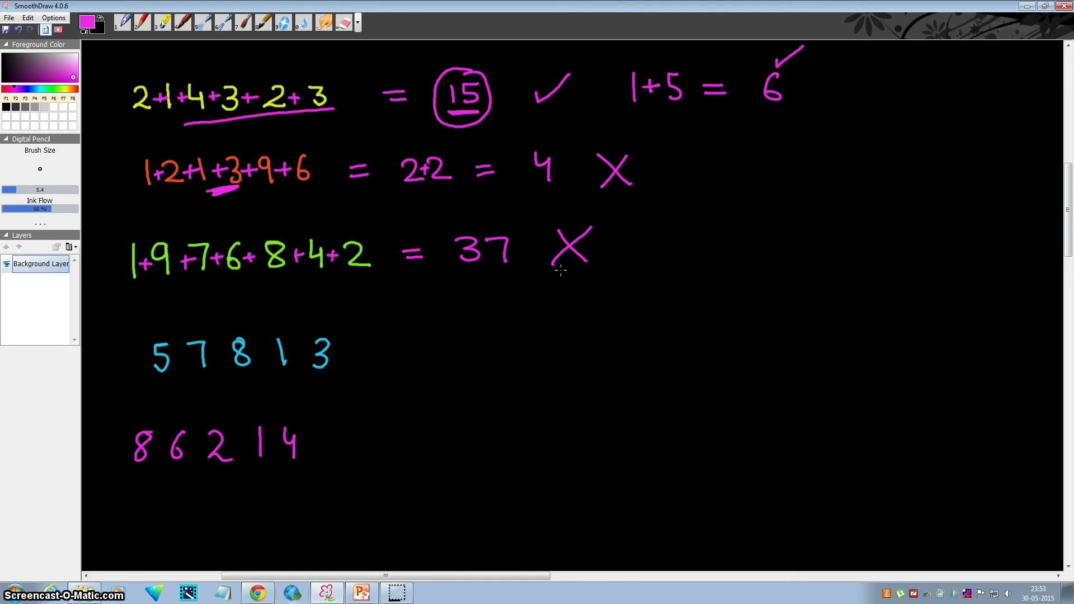
left_click_drag(177, 361, 315, 348)
Step: Write 5+7+8+1+3 = 24, reduce to 2+4 = 6, then circle and tick the 6
left_click_drag(384, 342, 401, 352)
mouse_move(429, 342)
left_mouse_down()
mouse_move(448, 361)
mouse_move(468, 351)
left_mouse_up()
left_click_drag(463, 341, 467, 357)
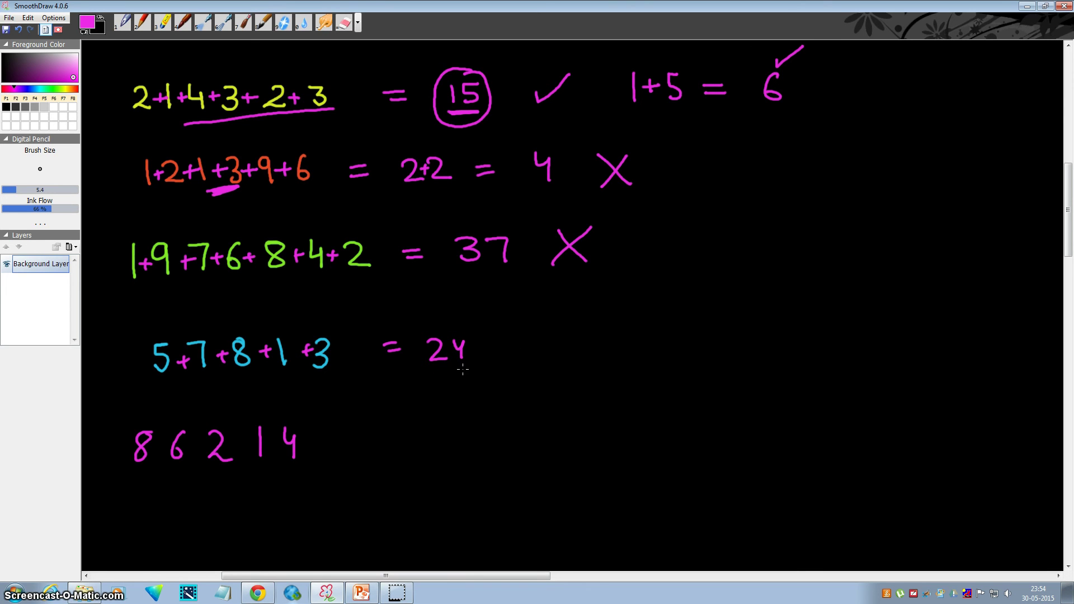
left_click_drag(439, 351, 450, 351)
mouse_move(444, 345)
left_mouse_down()
mouse_move(444, 356)
mouse_move(512, 342)
left_mouse_up()
mouse_move(491, 353)
left_mouse_down()
mouse_move(546, 342)
mouse_move(542, 369)
mouse_move(557, 318)
left_mouse_up()
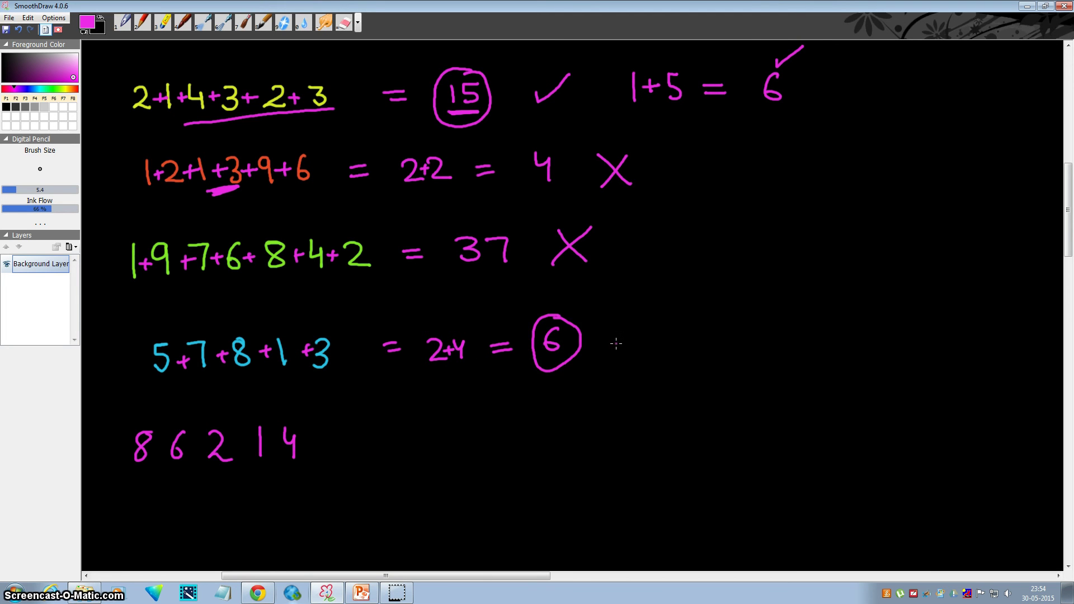
left_click_drag(616, 346, 674, 328)
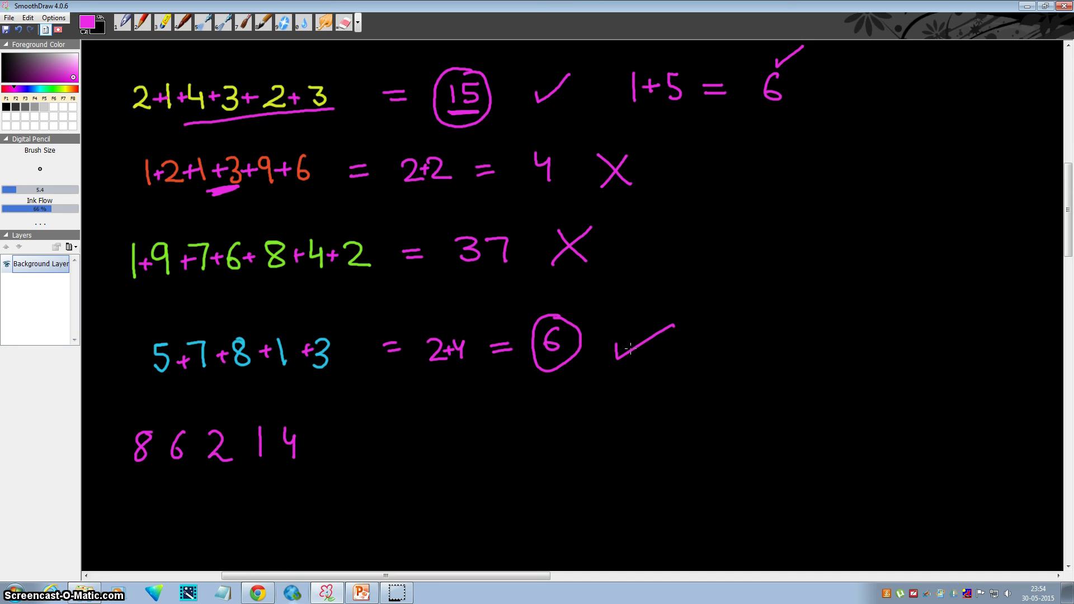
Step: Write 8+6+2+1+4 = 24 across the pink digits and tick it
left_click_drag(156, 448, 346, 440)
left_click_drag(327, 451, 430, 445)
mouse_move(426, 433)
left_mouse_down()
mouse_move(428, 456)
mouse_move(547, 415)
left_mouse_up()
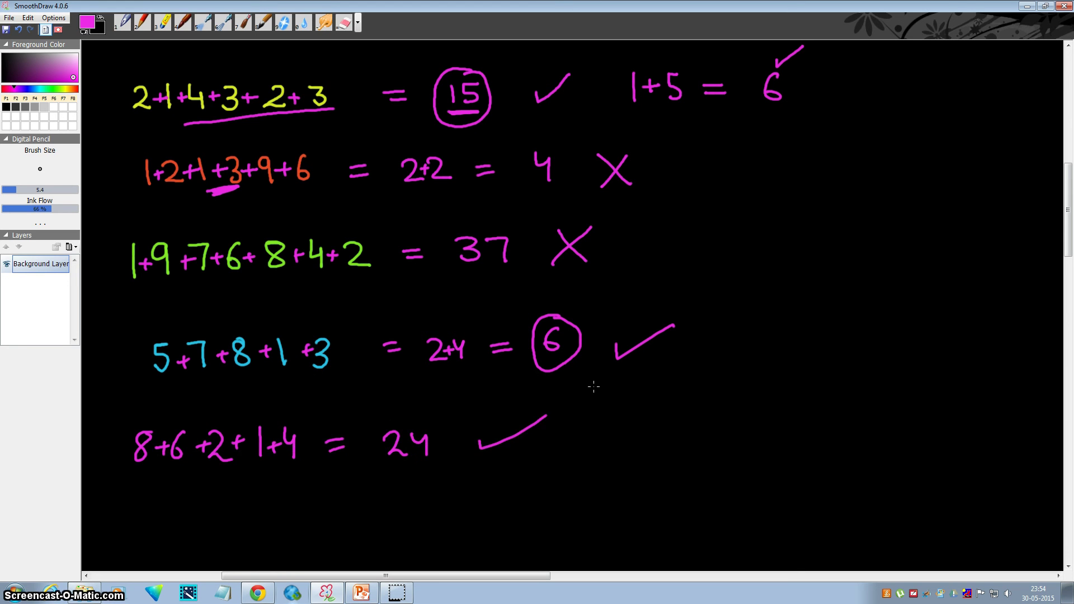